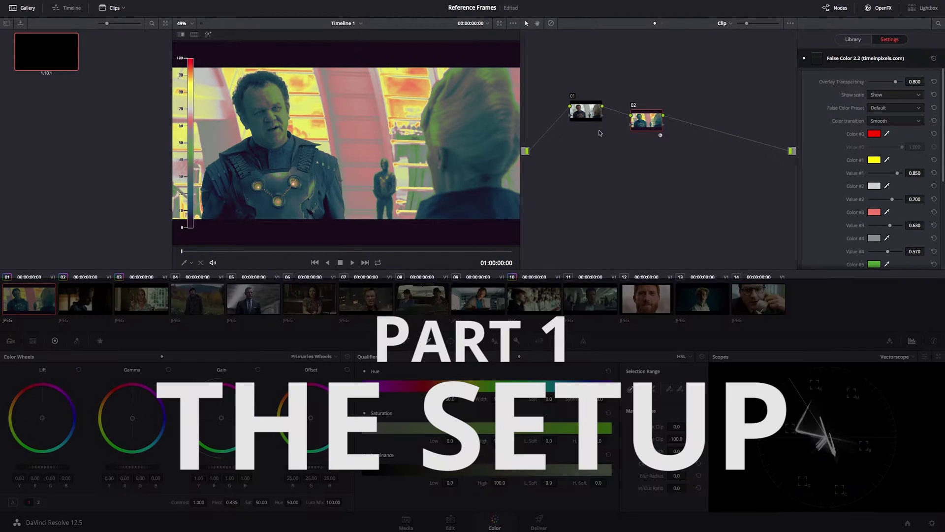
Save FilmGrab's Hail, Caesar! still hailcaeser030 as a JPEG into the For Resolve folder.
left_click_drag(647, 121, 643, 109)
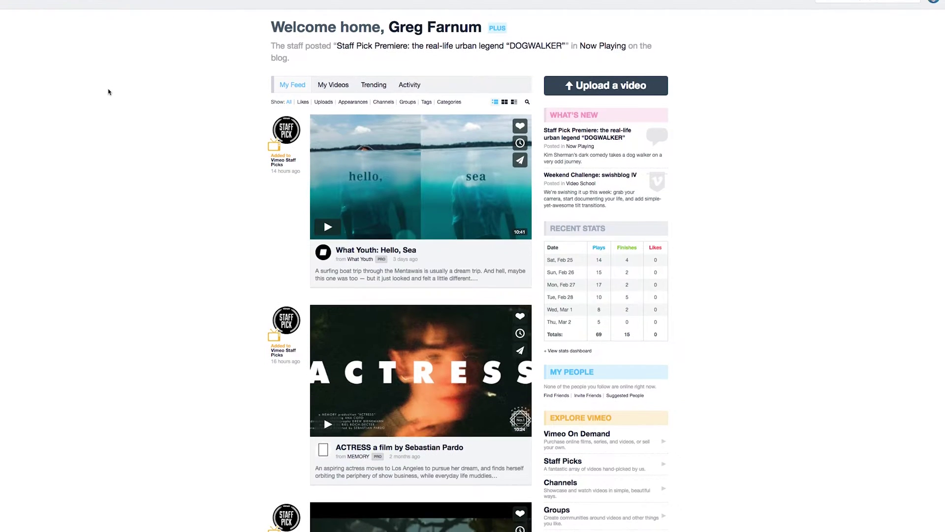
scroll(109, 93, "down", 5)
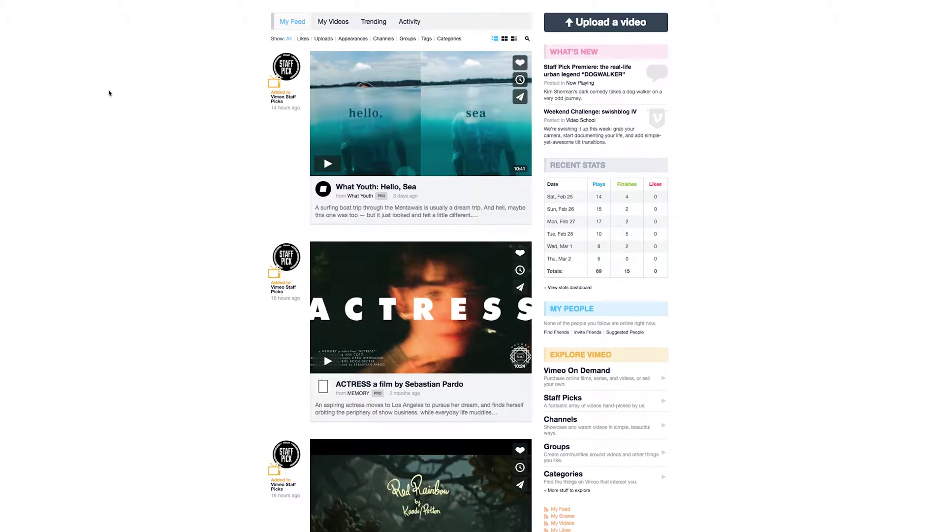
scroll(110, 93, "down", 5)
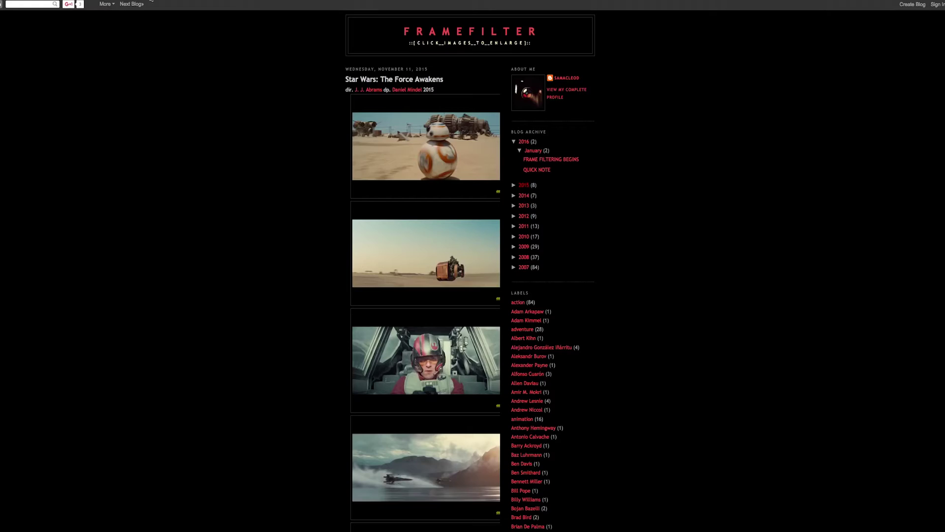
scroll(352, 146, "down", 10)
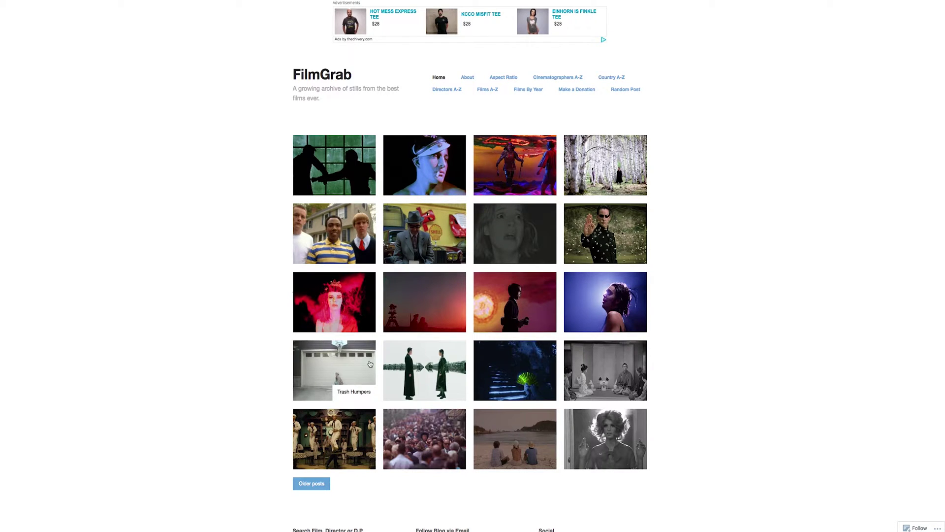
left_click(341, 435)
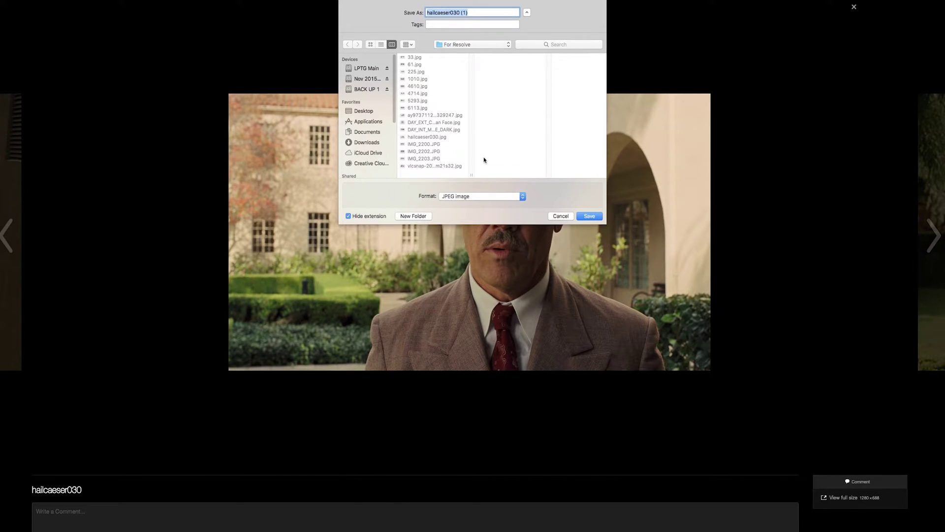
left_click(599, 216)
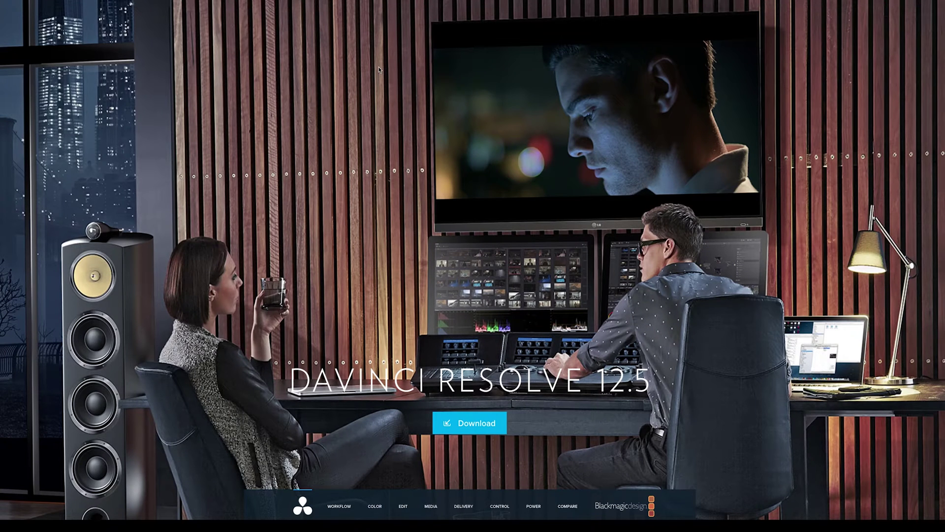
Bring up the DaVinci Resolve 12.5.4 download options from the product page.
left_click(467, 428)
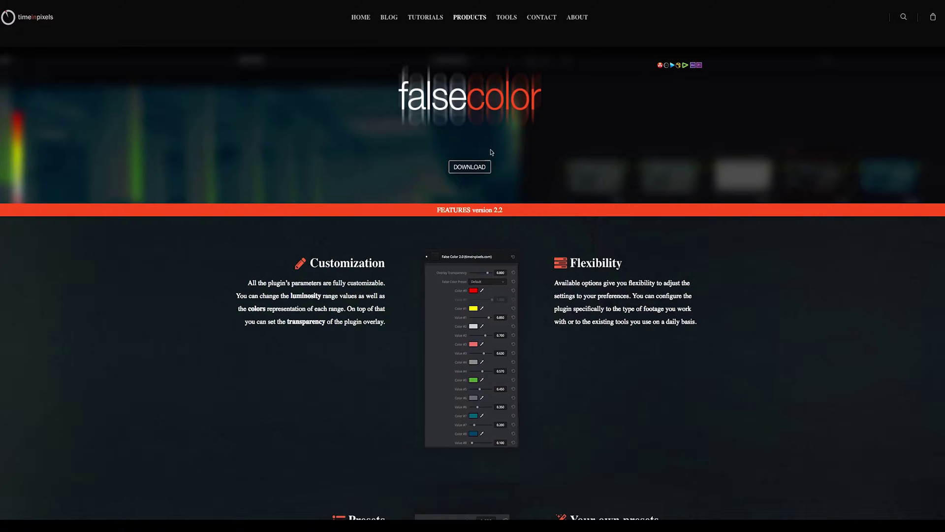
scroll(475, 178, "down", 2)
scroll(470, 178, "down", 5)
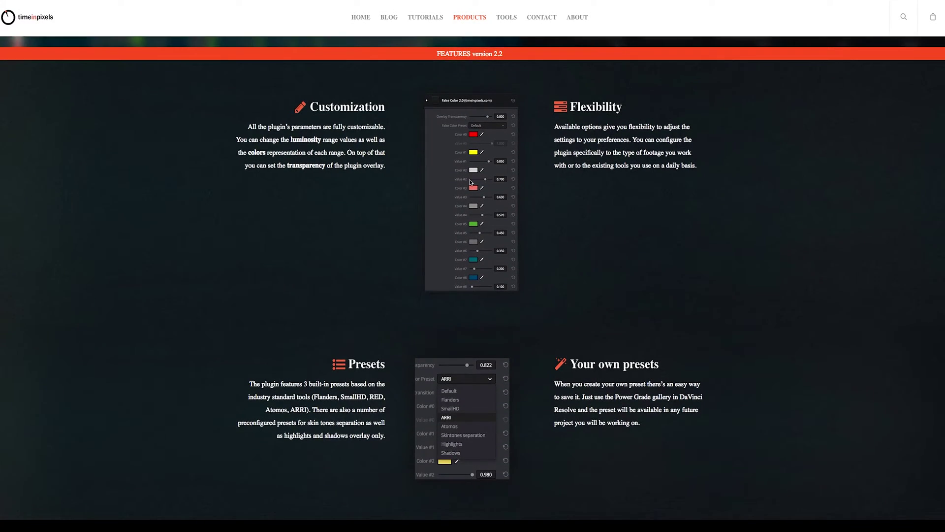
scroll(469, 179, "up", 7)
scroll(470, 182, "down", 7)
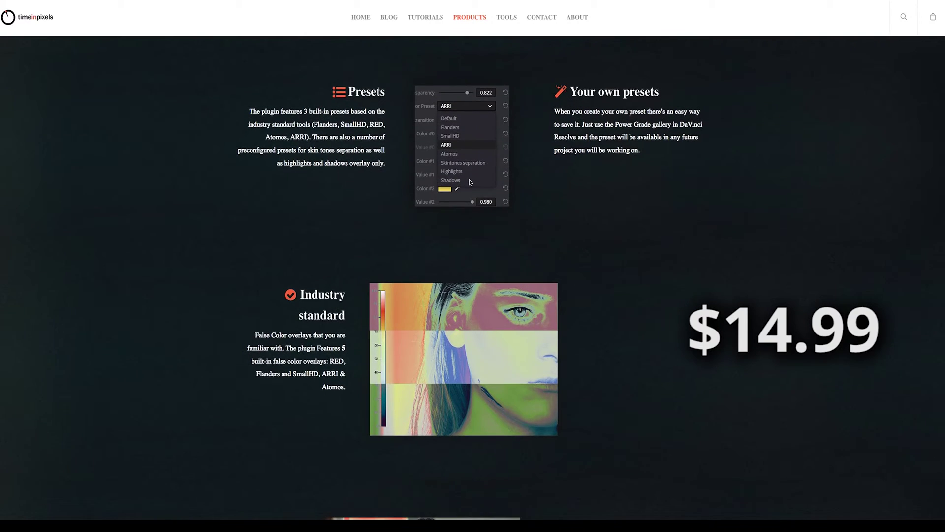
scroll(469, 180, "down", 2)
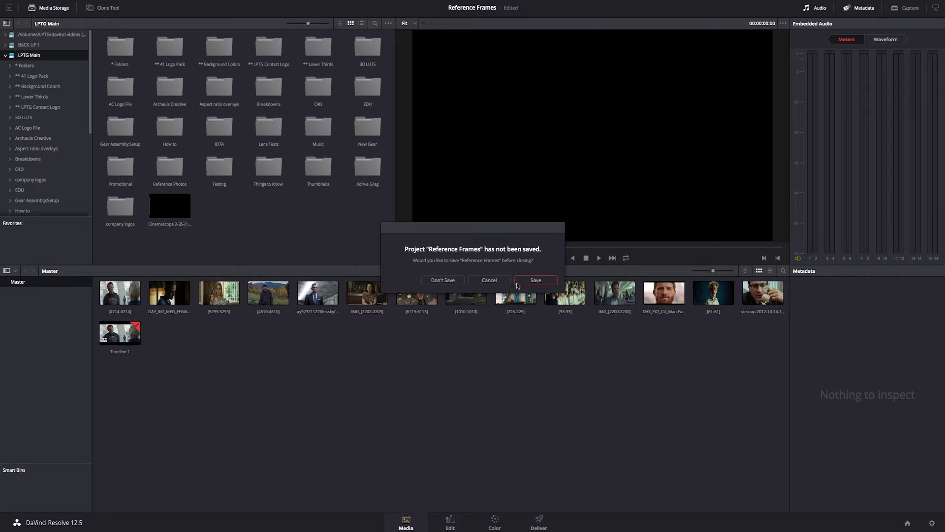
Create the project 'False color tutor' and add all 16 stills from Reference Photos > For Resolve to the media pool.
left_click(536, 280)
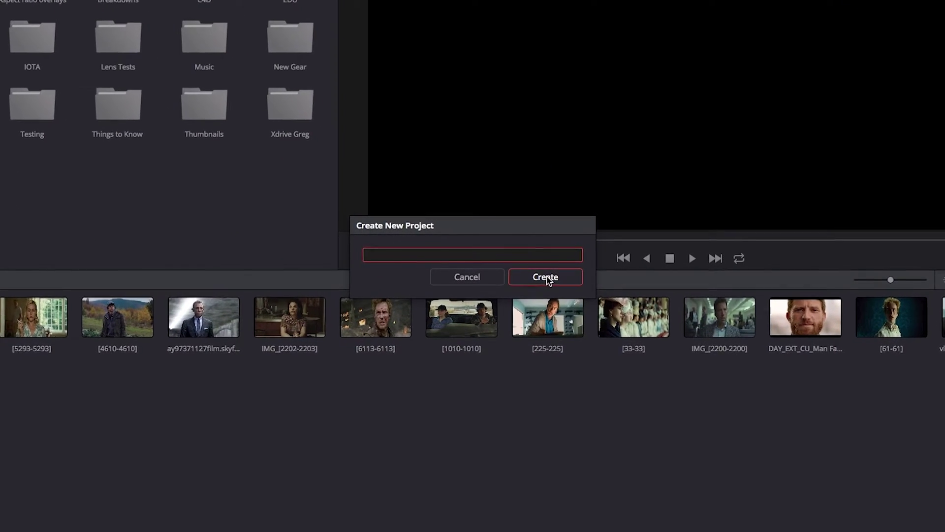
type("False color ")
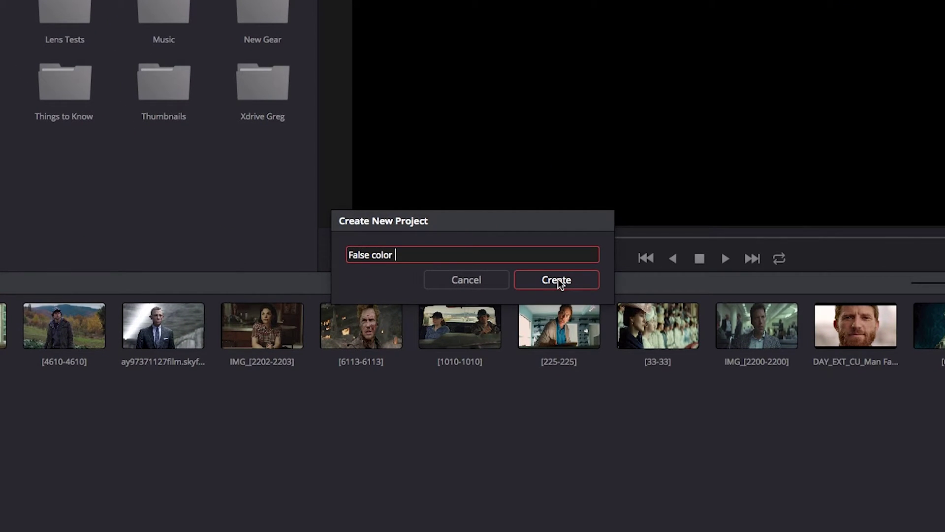
type("tutor")
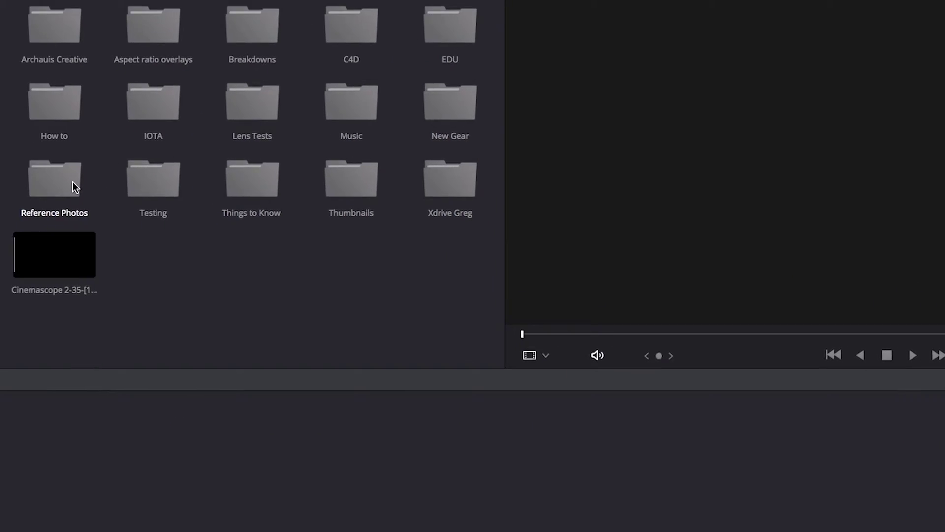
double_click(72, 182)
double_click(180, 63)
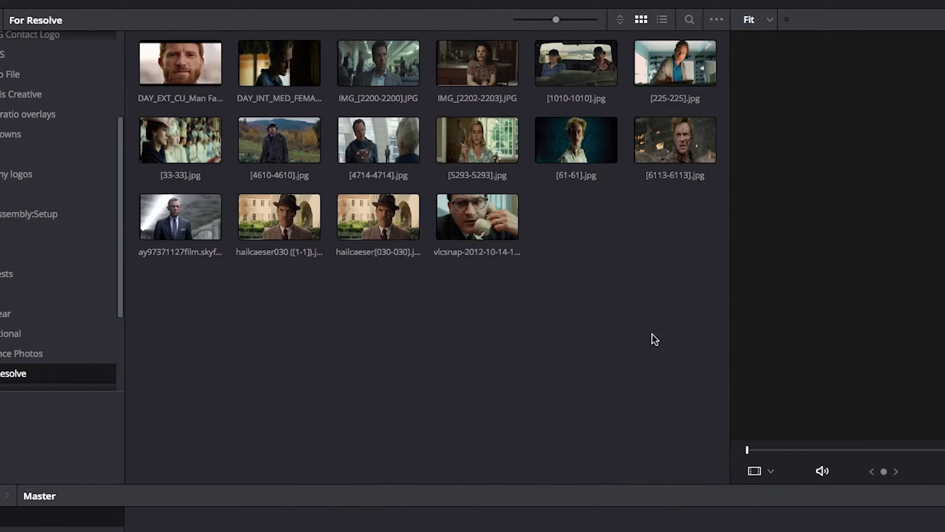
left_click_drag(692, 450, 490, 531)
left_click_drag(333, 415, 538, 503)
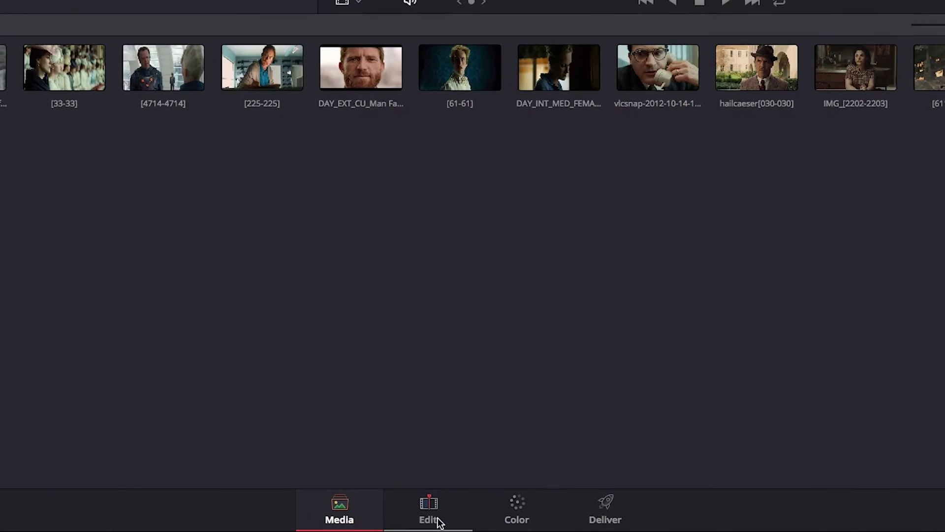
Place all media pool stills on a new Timeline 1 on Video 1, then go to the Color page.
left_click(454, 525)
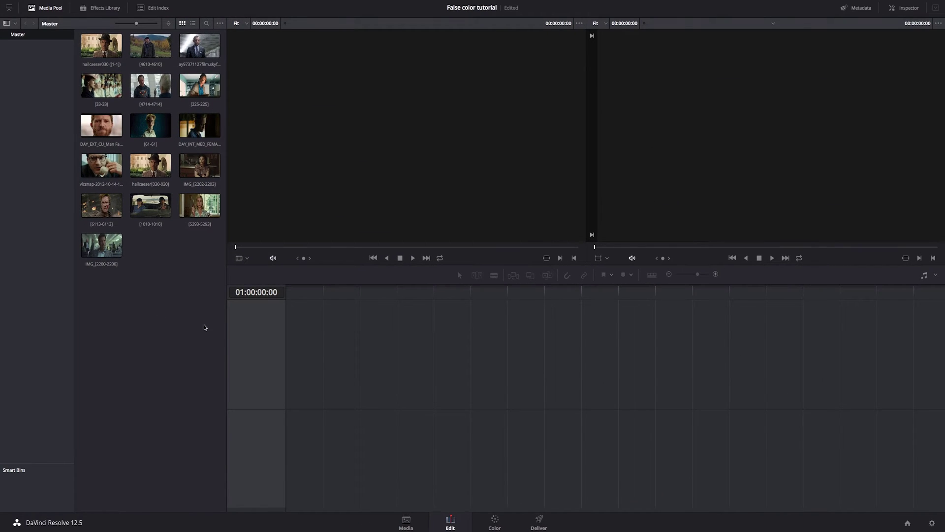
left_click_drag(203, 325, 101, 3)
left_click_drag(101, 45, 283, 386)
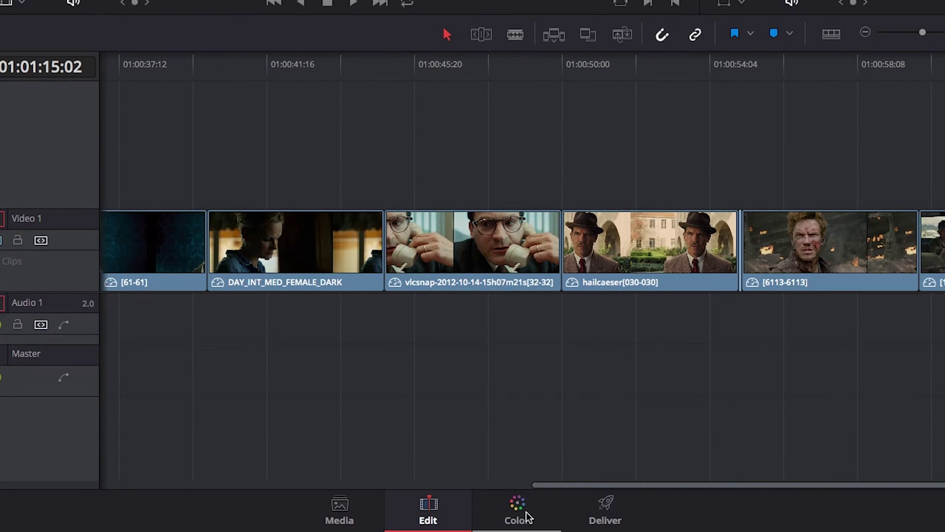
left_click(513, 510)
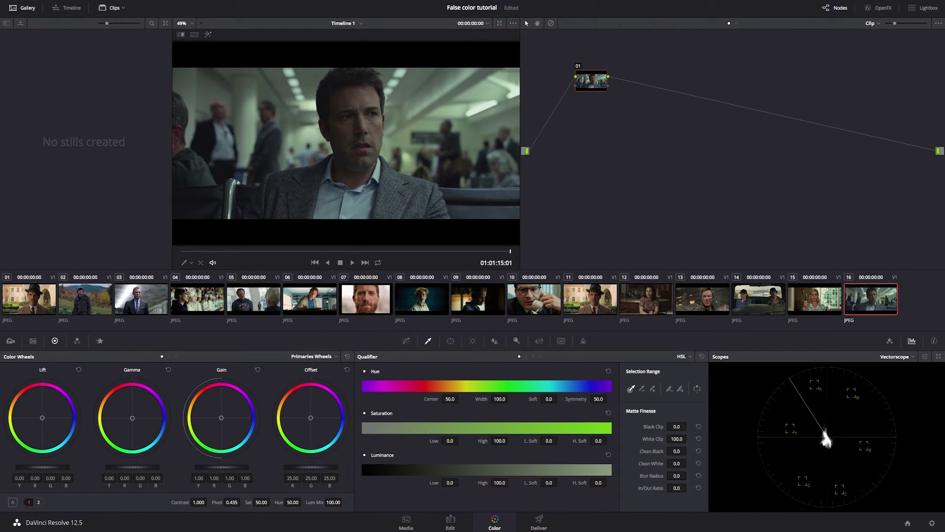
Select clip 04 and add serial node 02 after node 01 with Alt+S.
left_click(43, 304)
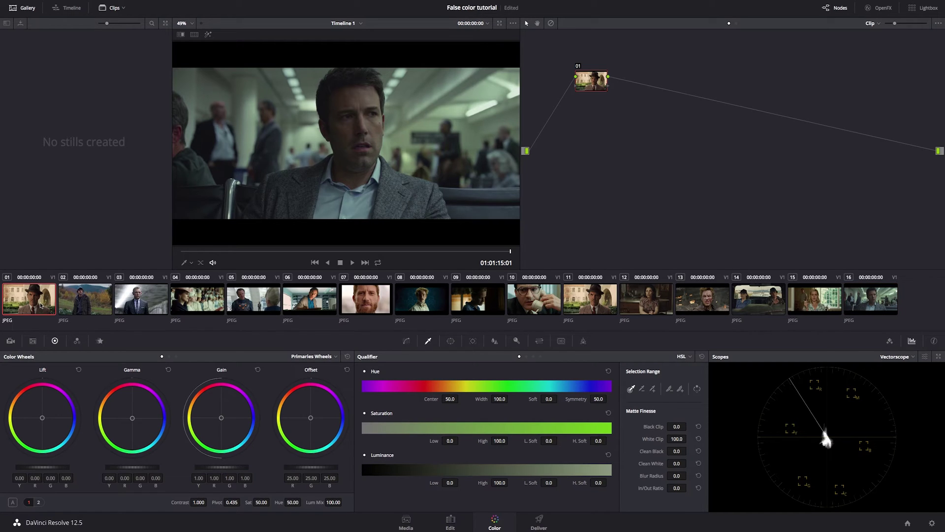
left_click(94, 300)
left_click(197, 299)
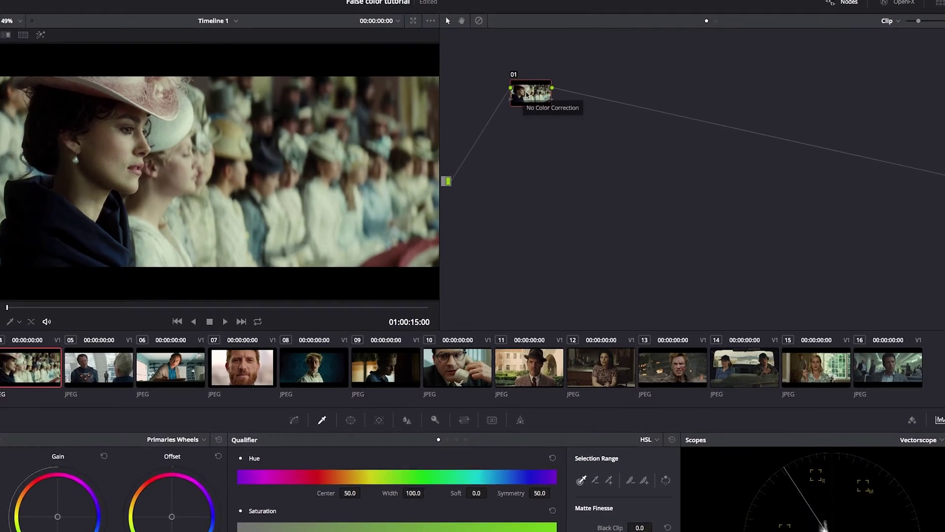
right_click(586, 82)
mouse_move(627, 107)
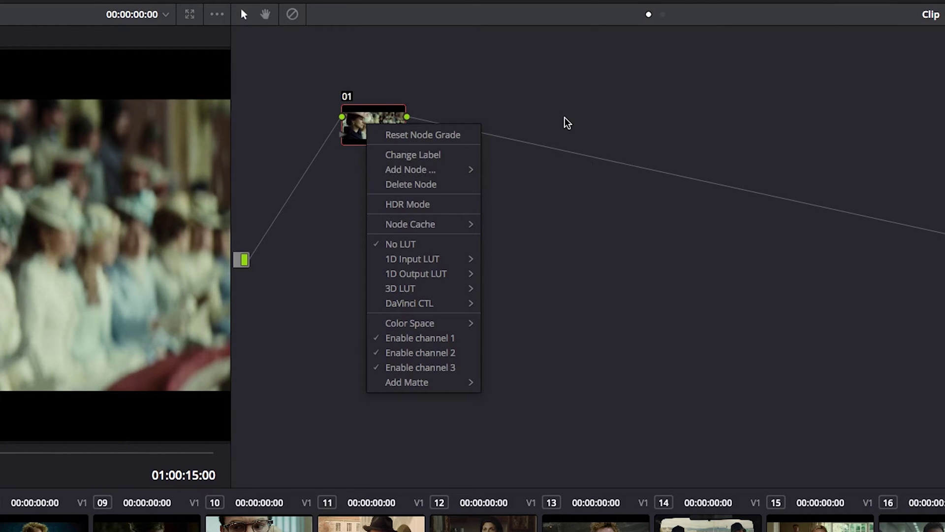
key("alt+s")
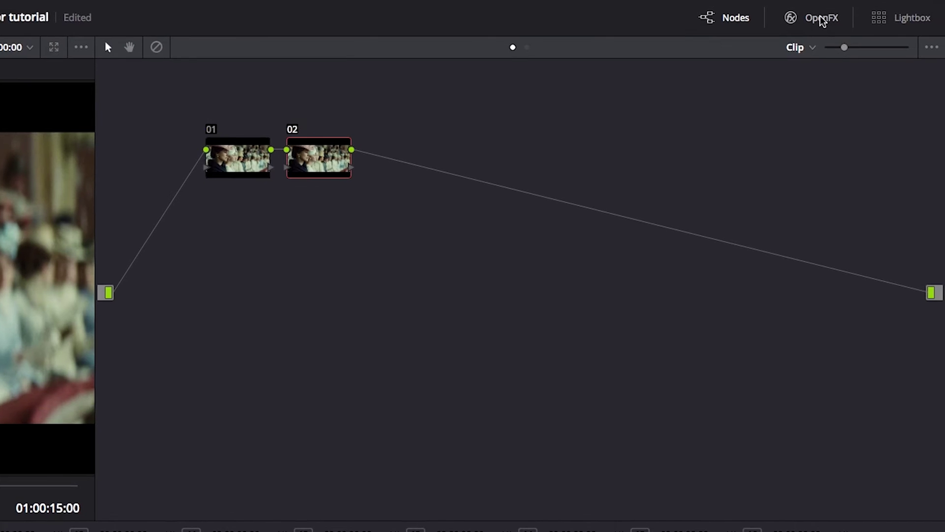
Drag the False Color 2.2 OpenFX plugin from Scopes onto clip 04's node 02.
left_click(822, 19)
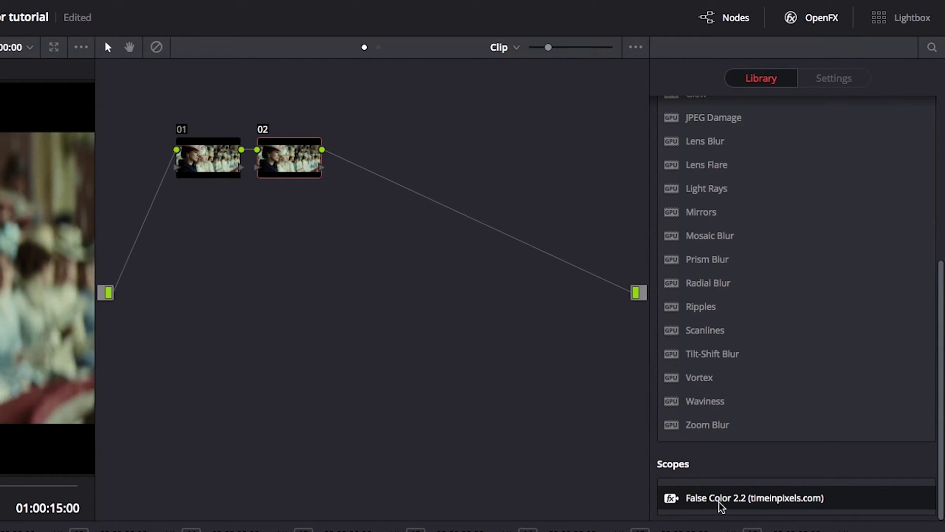
left_click_drag(724, 502, 290, 165)
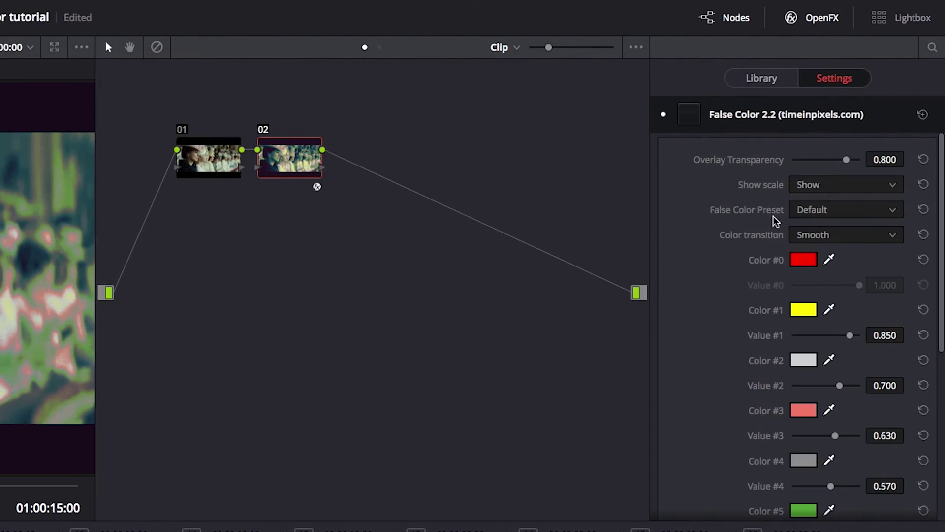
Change the False Color 2.2 colour transition from Smooth to Sharp.
left_click(858, 238)
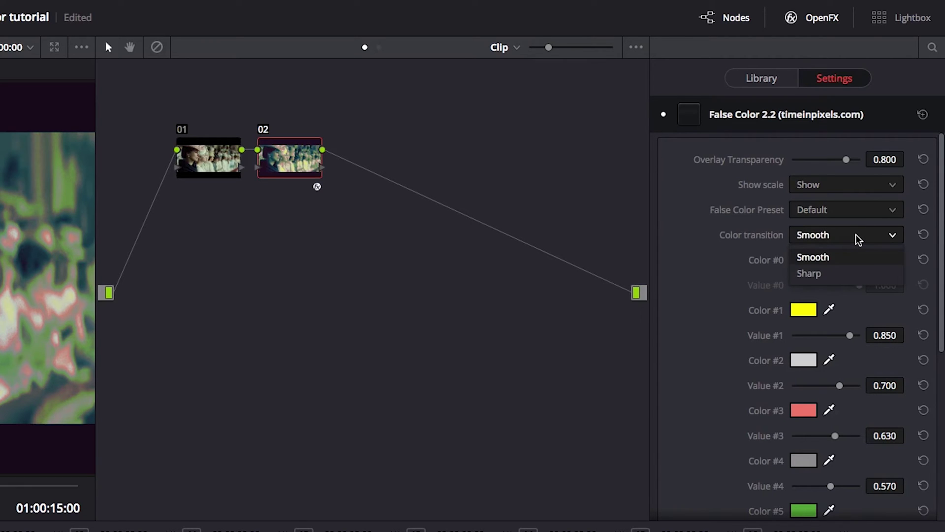
left_click(860, 274)
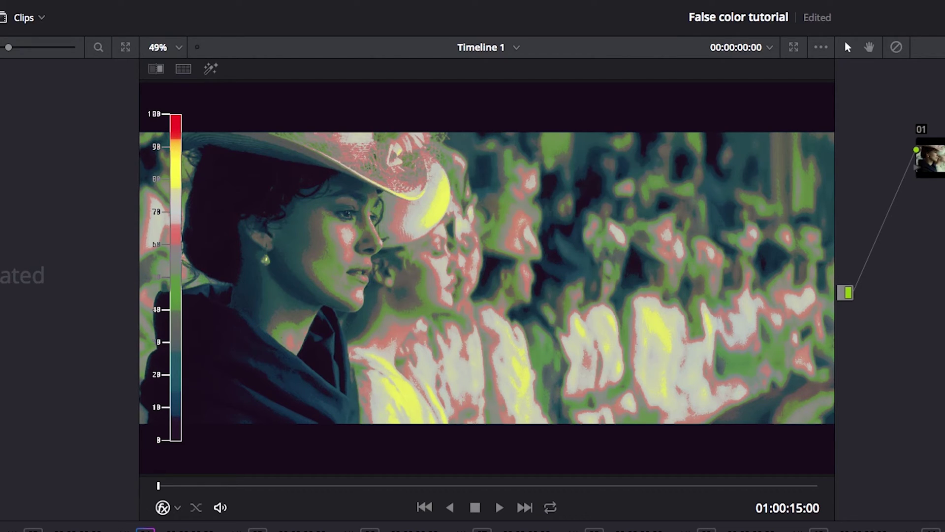
Grab the false-colour grade as gallery still 1.4.1 and apply it to clip 01.
right_click(493, 198)
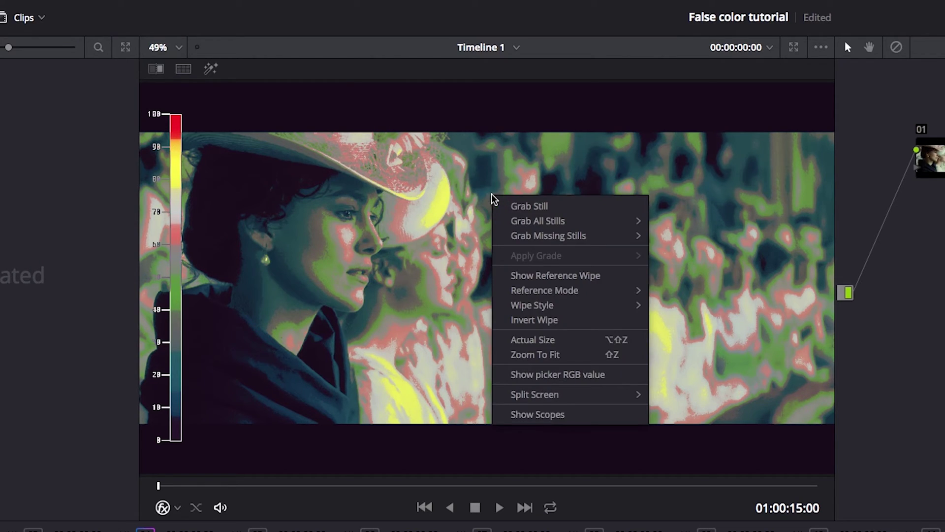
left_click(540, 207)
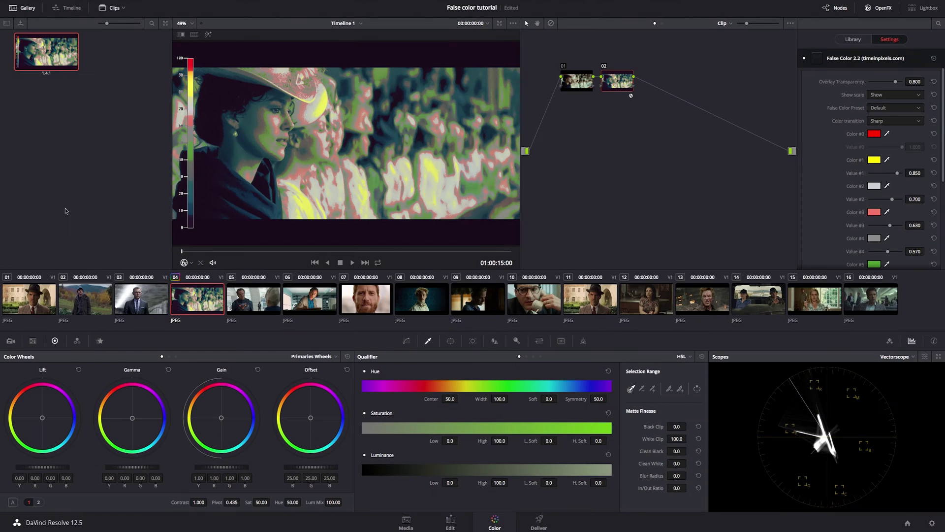
left_click(33, 302)
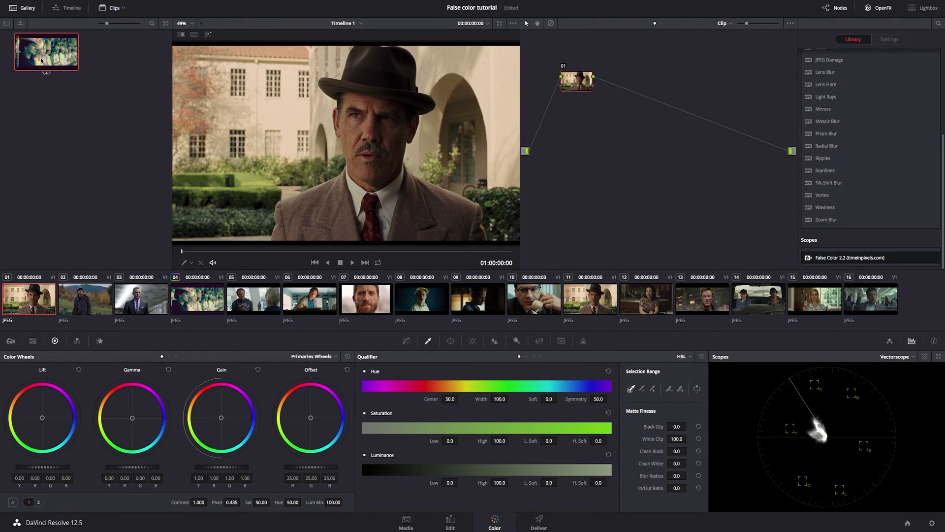
left_click_drag(850, 257, 582, 81)
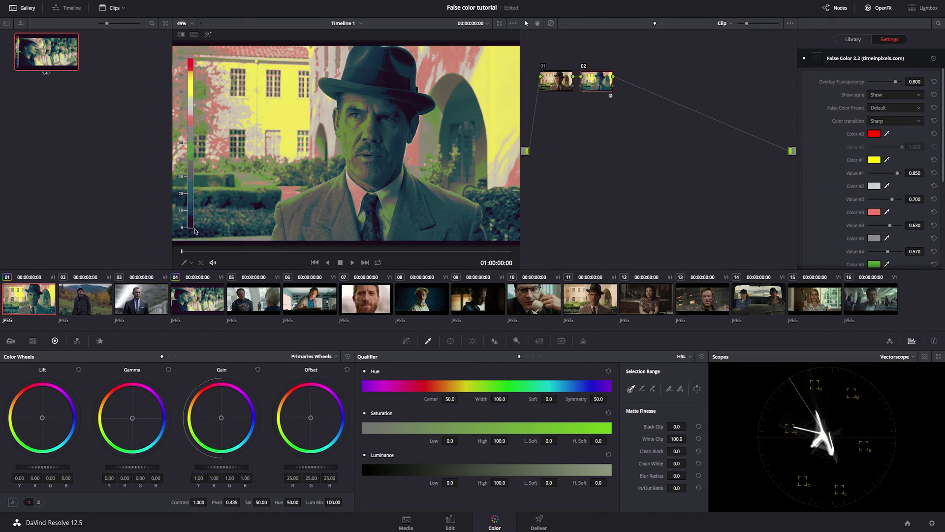
Apply the gallery still 1.4.1 grade to clips 02, 03, 05 and 06.
left_click(101, 301)
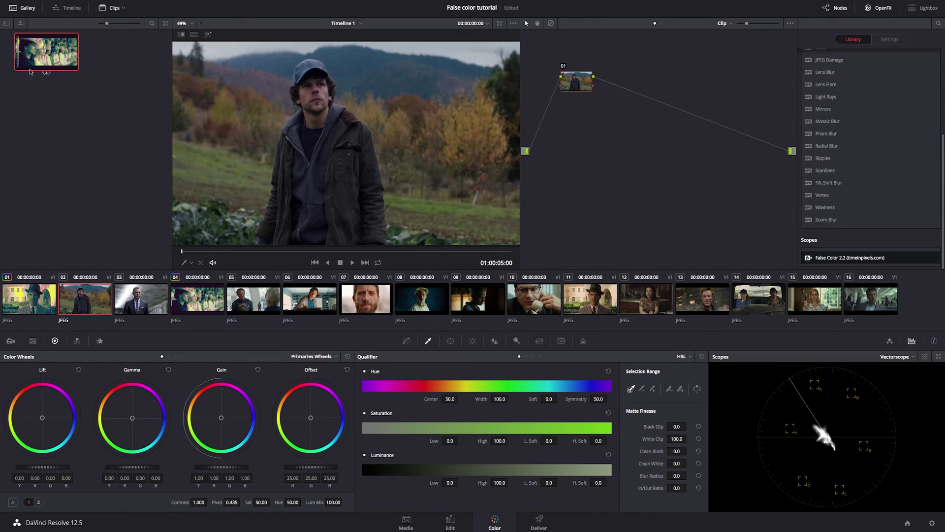
left_click_drag(32, 69, 564, 81)
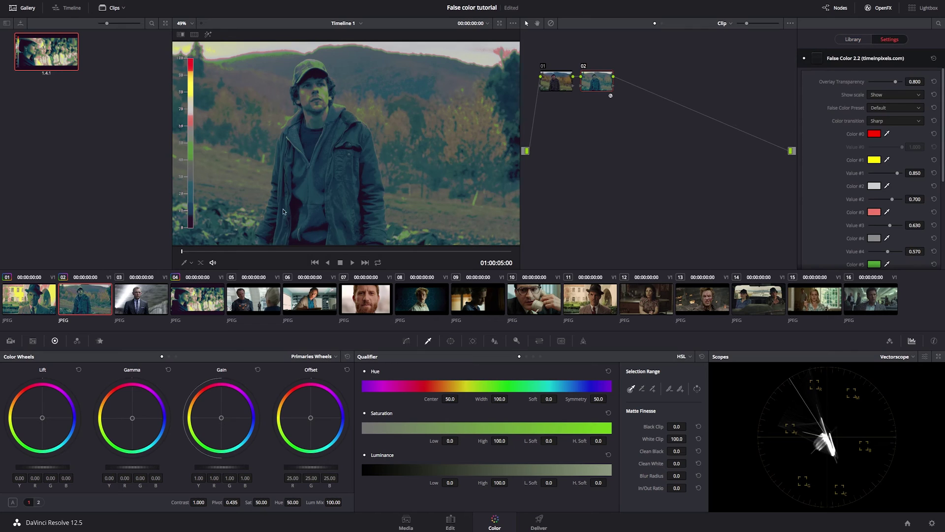
left_click(148, 301)
left_click_drag(58, 69, 571, 80)
left_click(240, 309)
left_click_drag(46, 52, 583, 88)
left_click(310, 299)
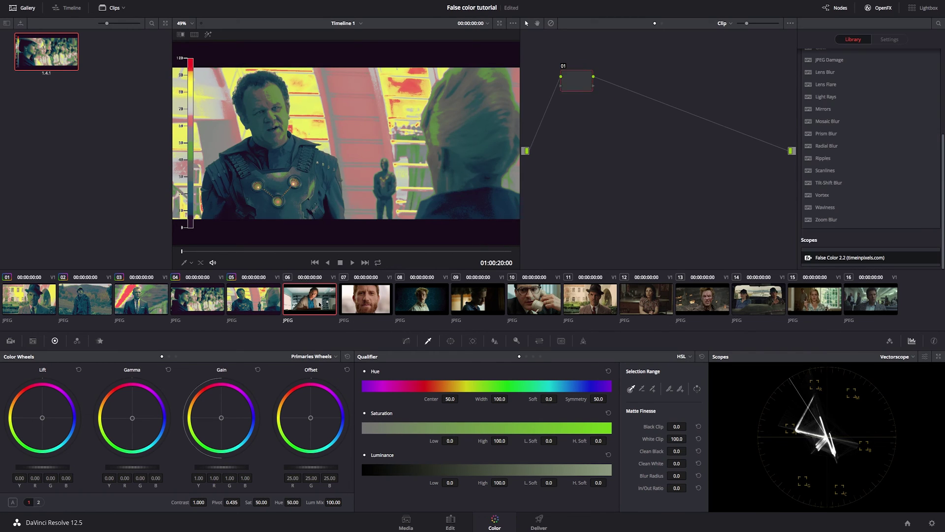
left_click_drag(36, 59, 571, 79)
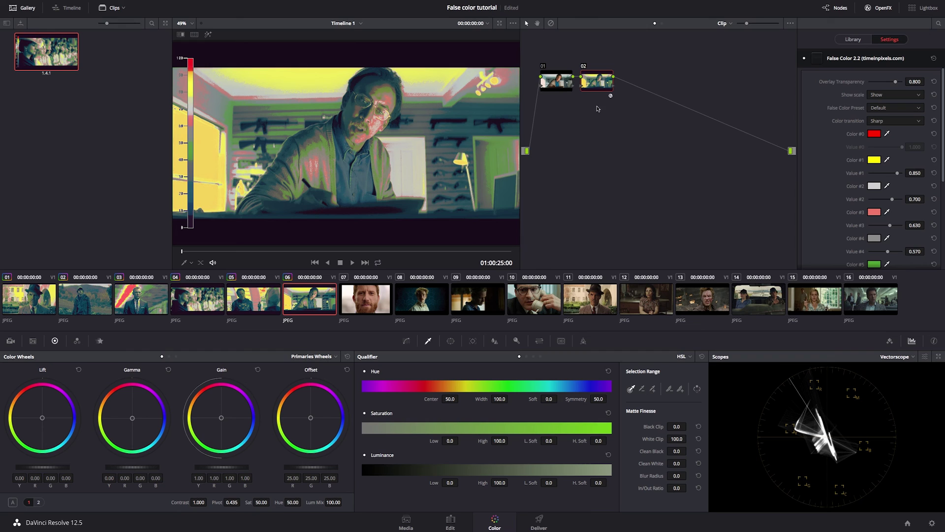